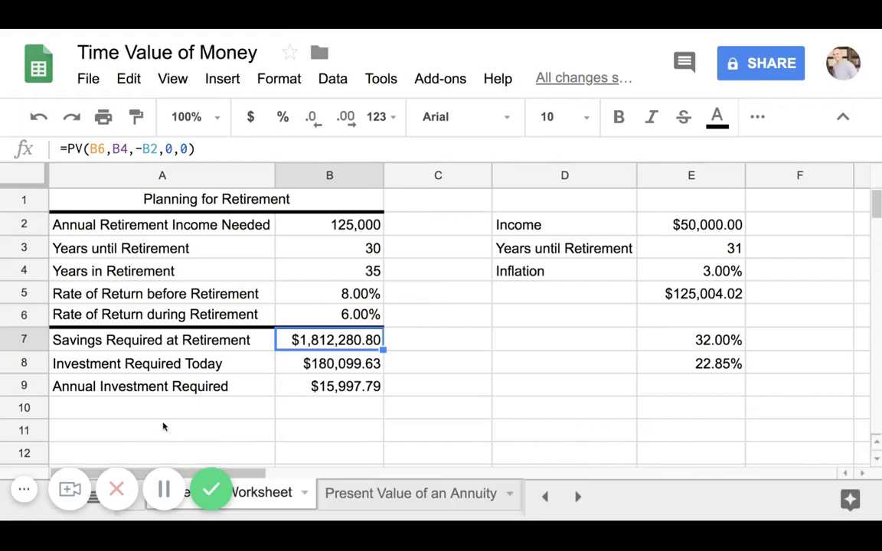
{"action": "left_click", "coordinate": [24, 489]}
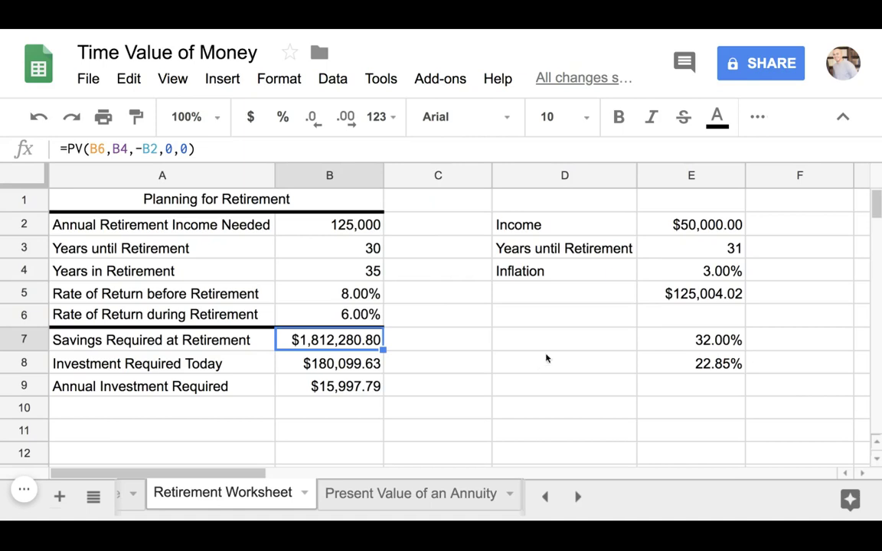
{"action": "left_click", "coordinate": [678, 232]}
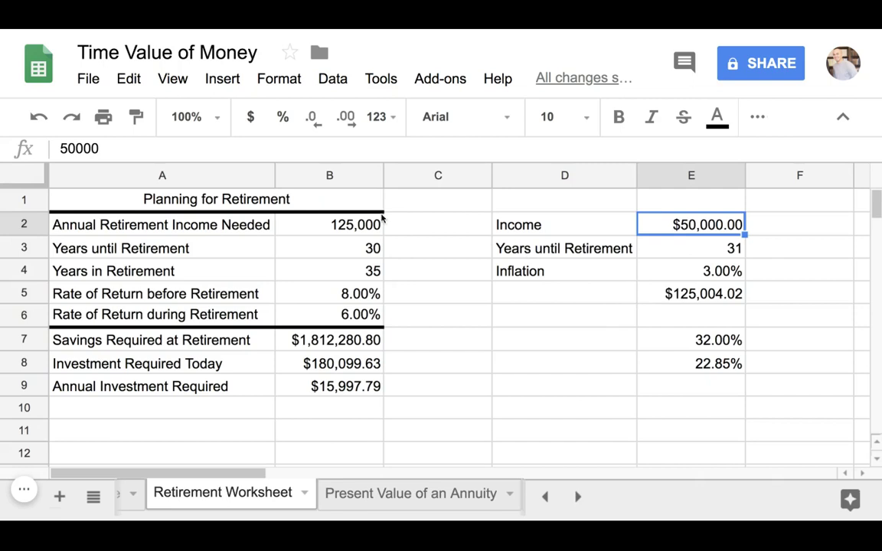
{"action": "left_click", "coordinate": [333, 230]}
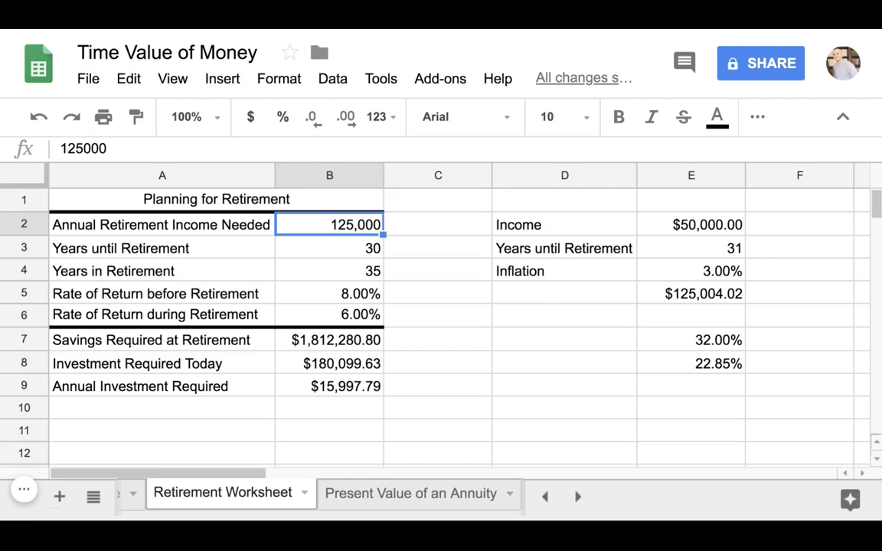
{"action": "left_click", "coordinate": [709, 230]}
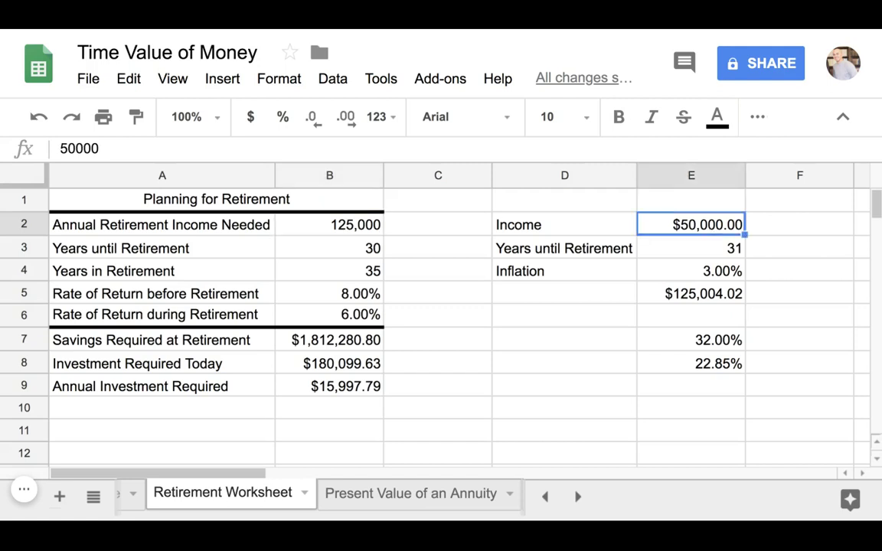
{"action": "left_click", "coordinate": [314, 227]}
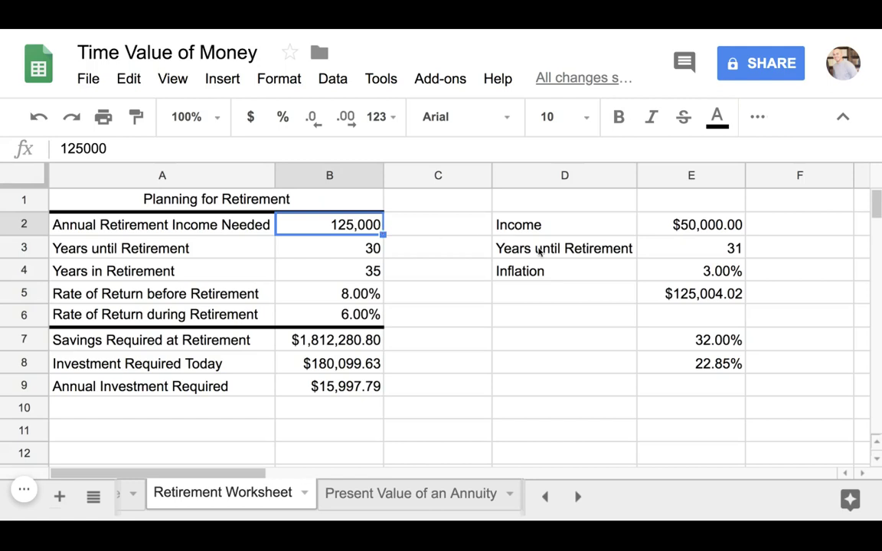
{"action": "left_click", "coordinate": [698, 275]}
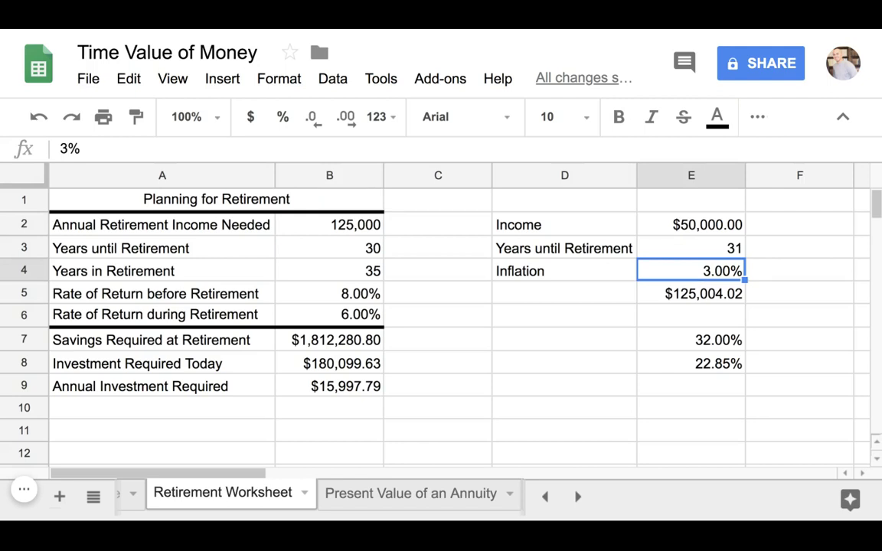
{"action": "left_click", "coordinate": [694, 297]}
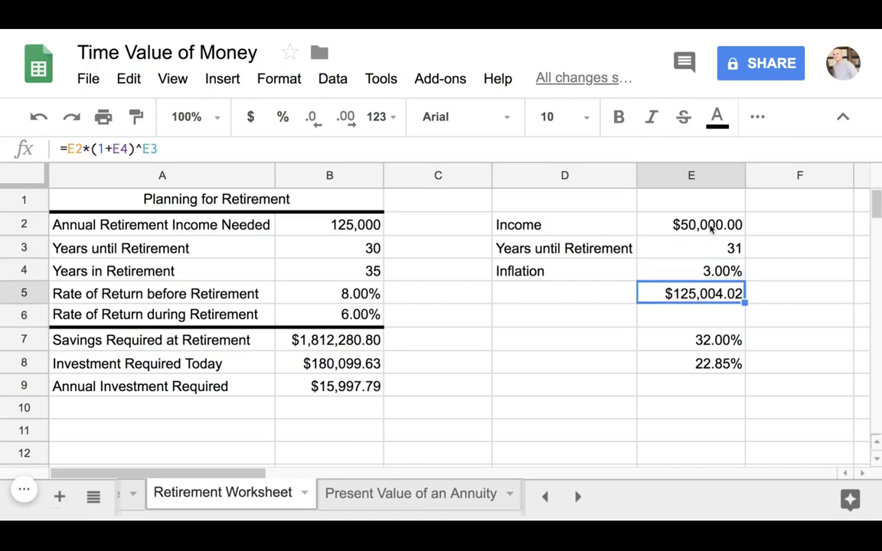
{"action": "left_click", "coordinate": [709, 272]}
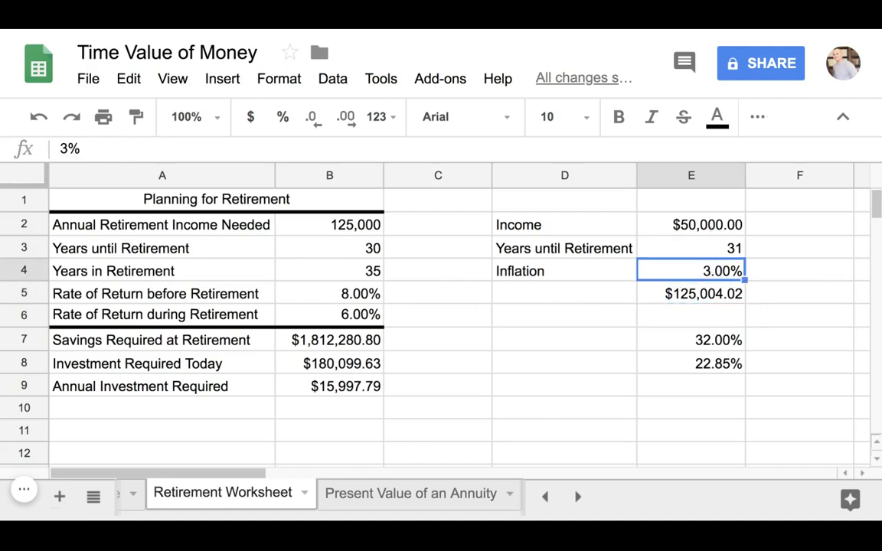
{"action": "left_click", "coordinate": [720, 252]}
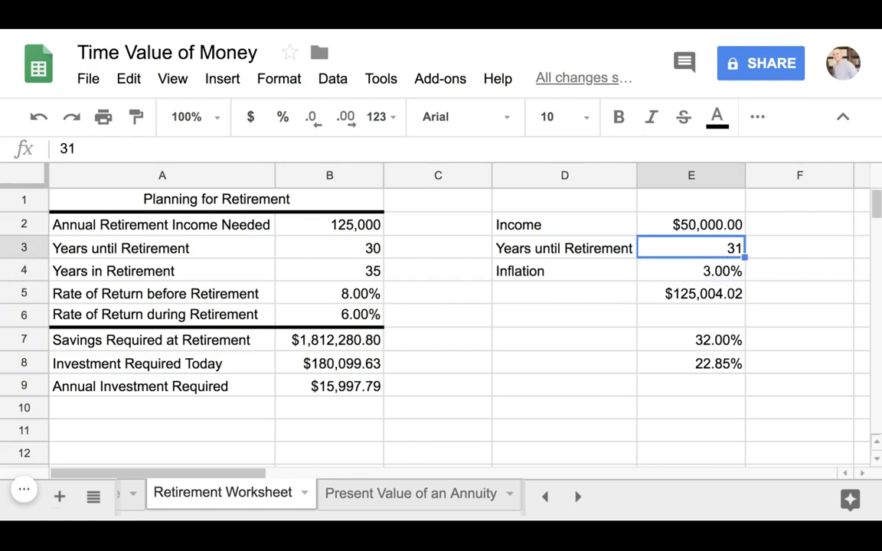
{"action": "left_click", "coordinate": [340, 228]}
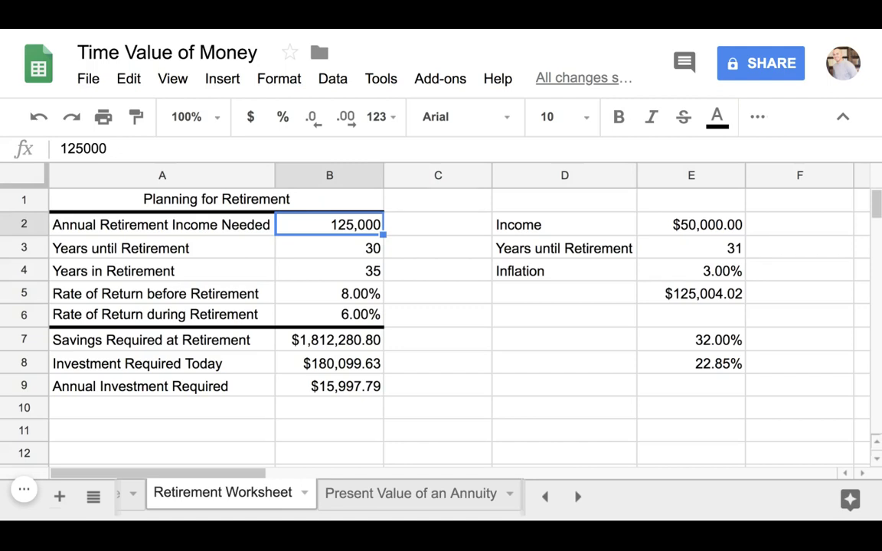
{"action": "left_click", "coordinate": [348, 254]}
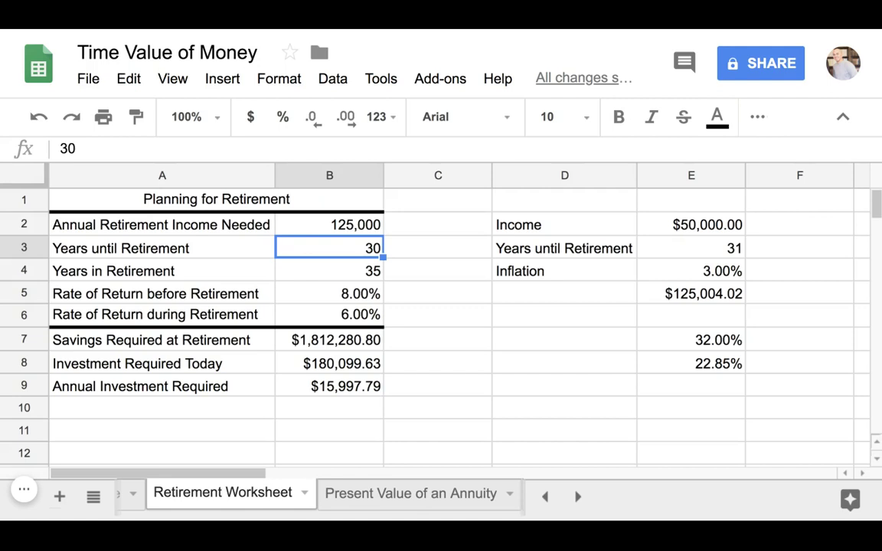
{"action": "left_click", "coordinate": [354, 271]}
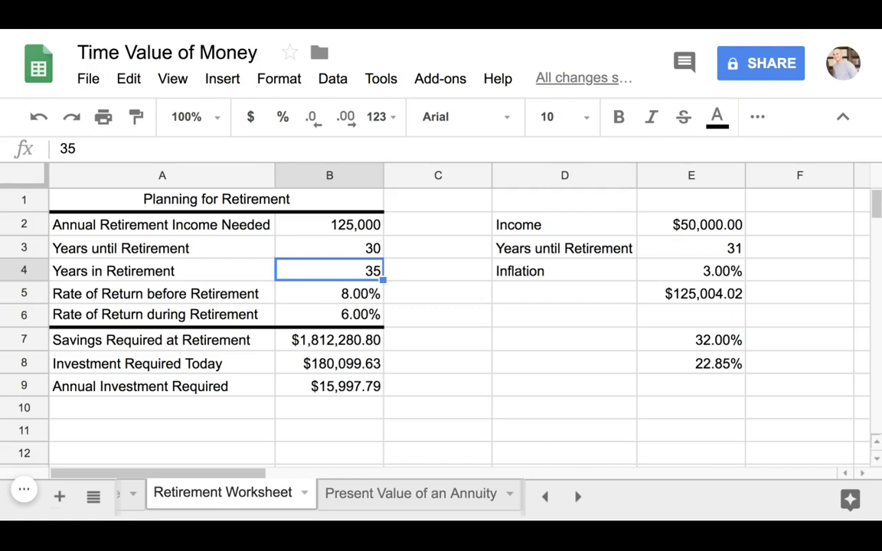
{"action": "left_click", "coordinate": [341, 345]}
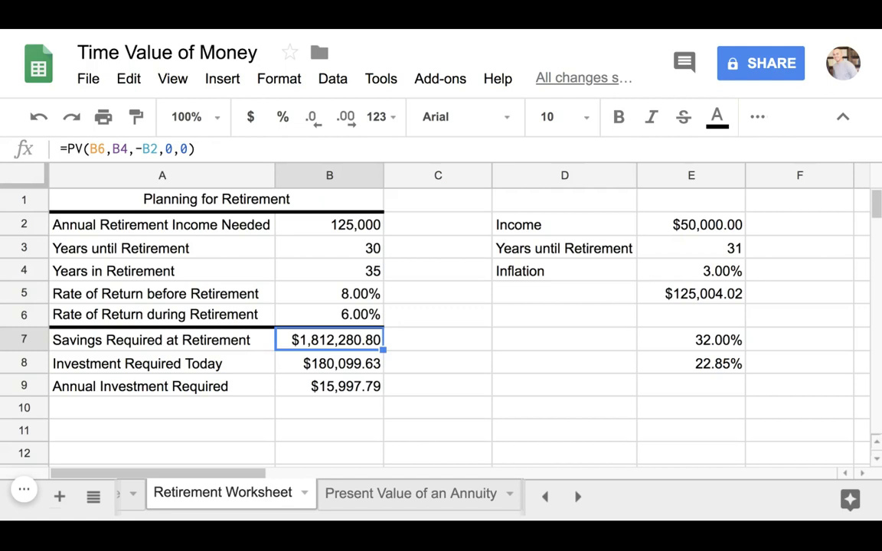
{"action": "left_click", "coordinate": [336, 228]}
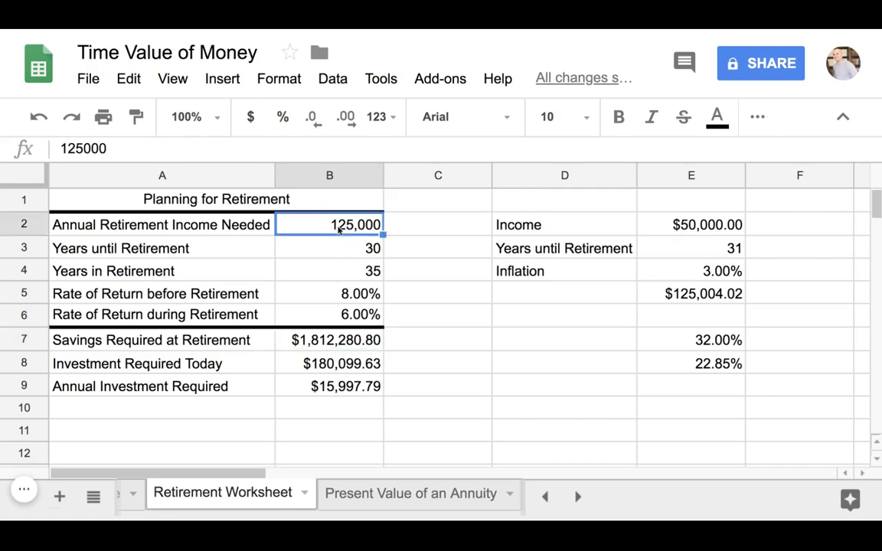
{"action": "left_click", "coordinate": [346, 274]}
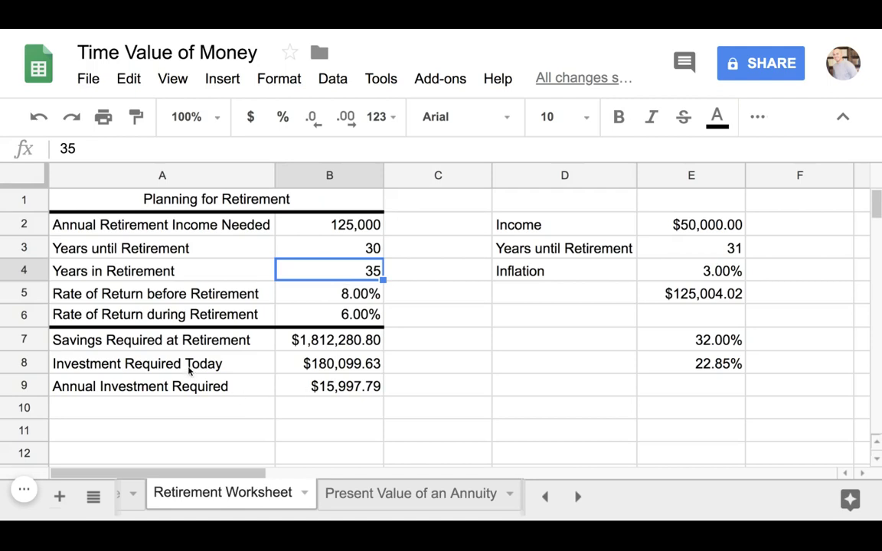
{"action": "left_click", "coordinate": [321, 343]}
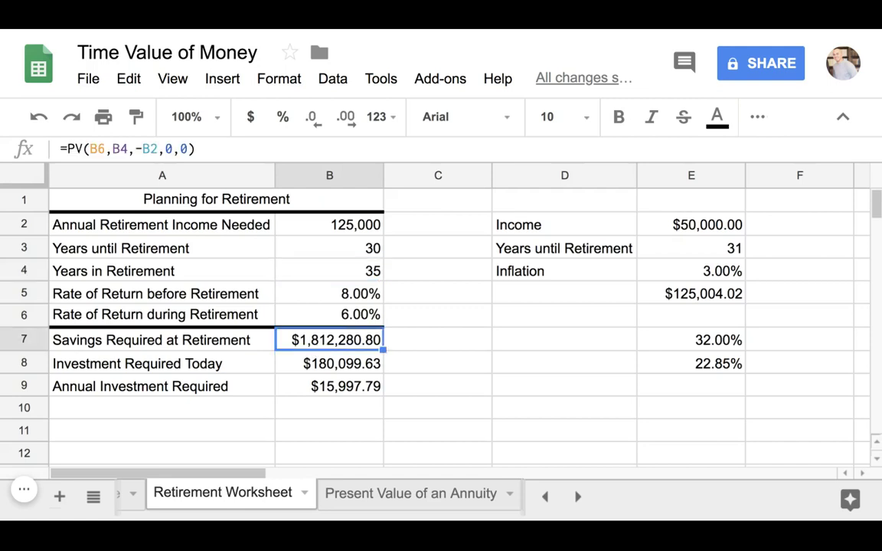
{"action": "left_click", "coordinate": [335, 368]}
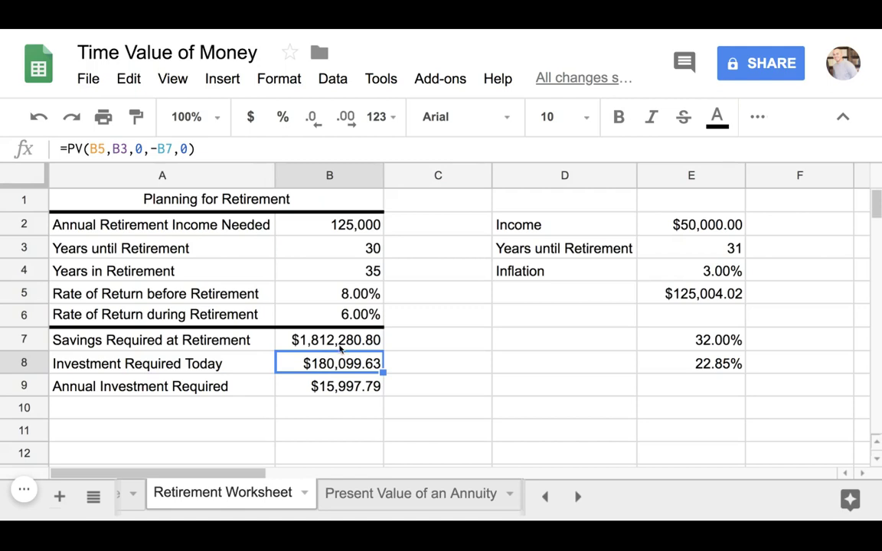
{"action": "left_click", "coordinate": [341, 317]}
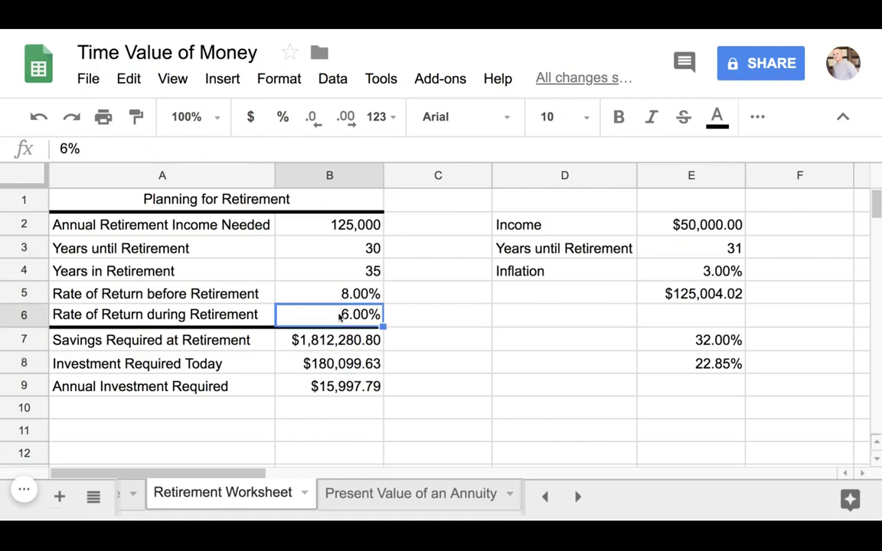
{"action": "left_click", "coordinate": [332, 273]}
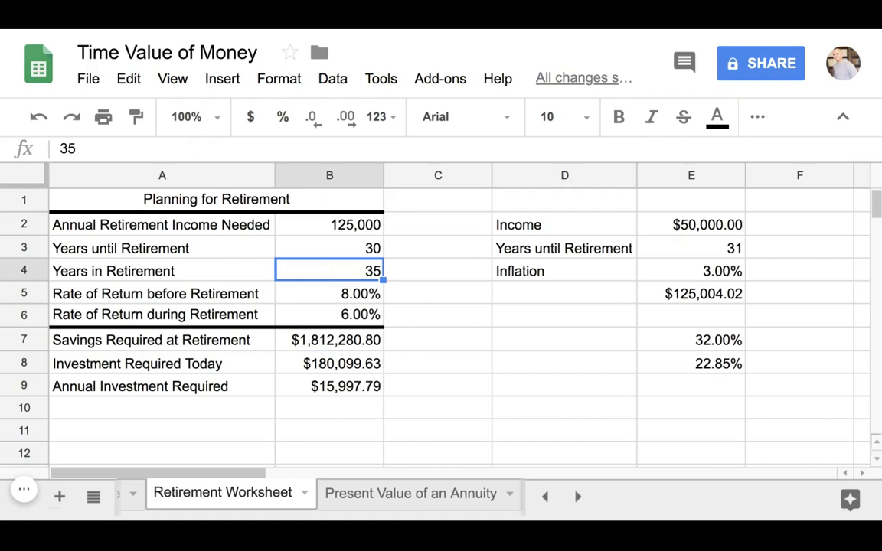
{"action": "left_click", "coordinate": [334, 343]}
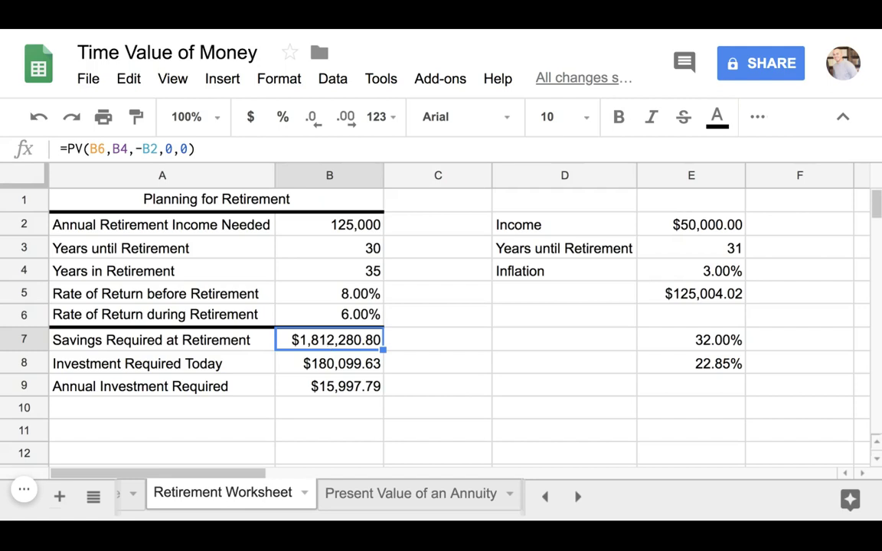
{"action": "left_click", "coordinate": [327, 372]}
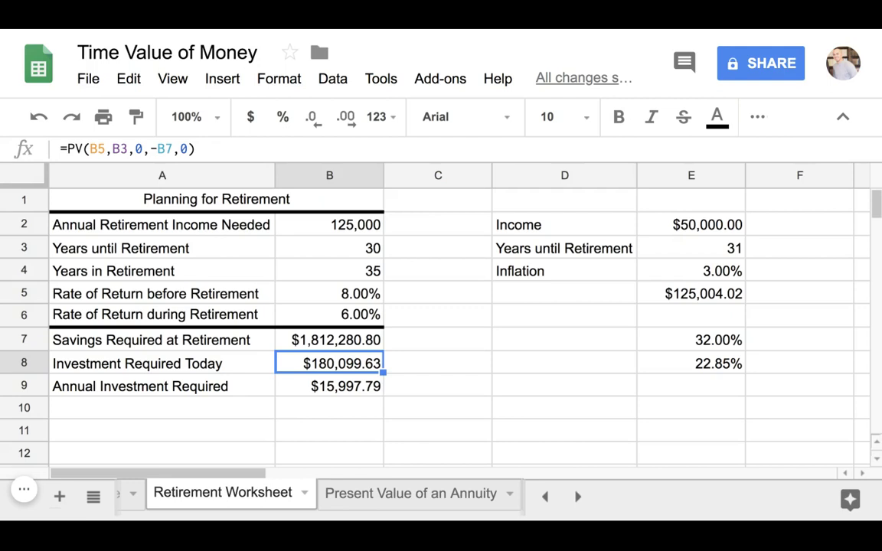
{"action": "left_click", "coordinate": [327, 391]}
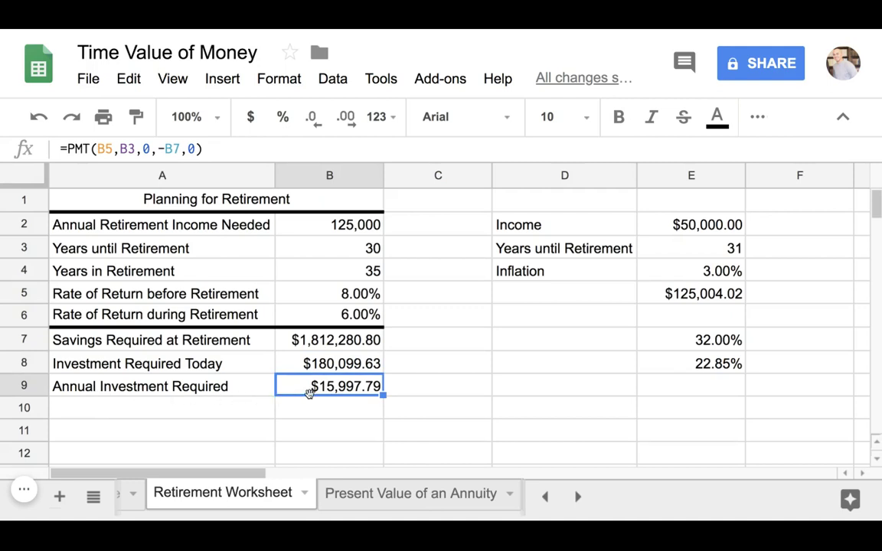
{"action": "left_click", "coordinate": [316, 364]}
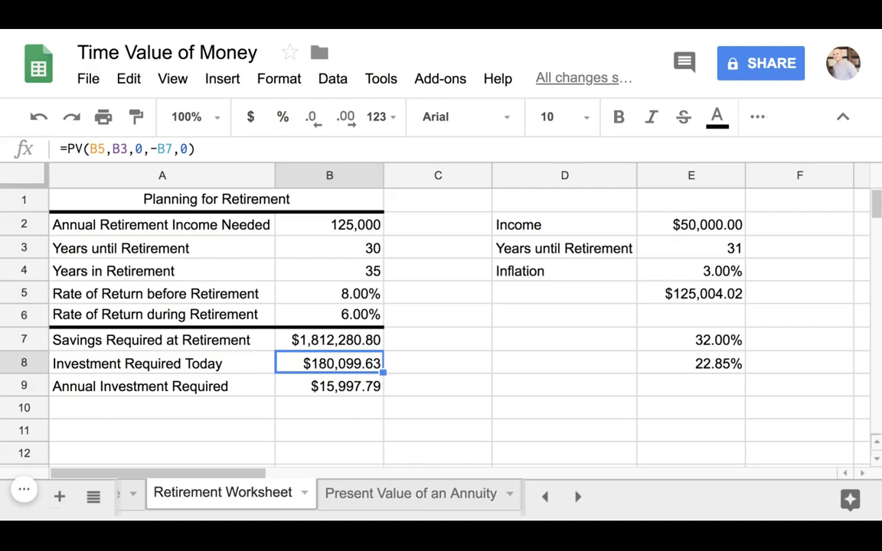
{"action": "left_click", "coordinate": [313, 344]}
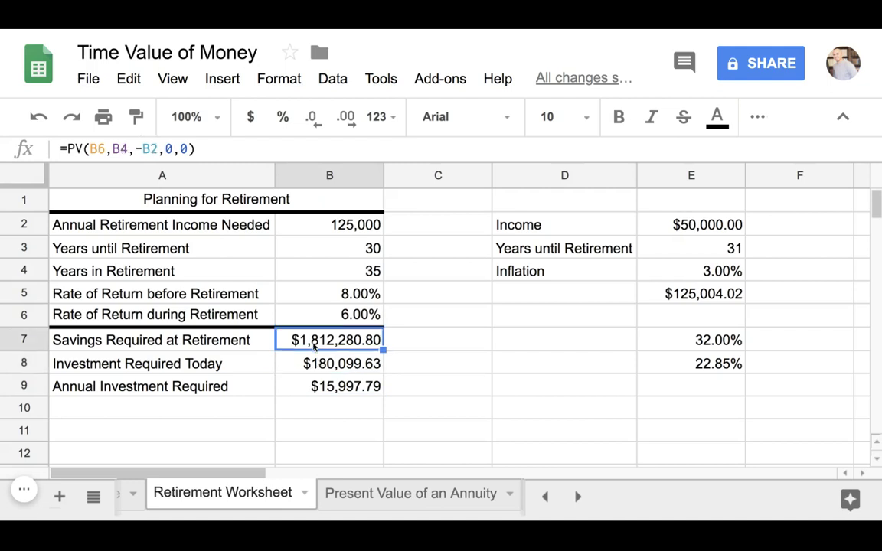
{"action": "left_click", "coordinate": [320, 389]}
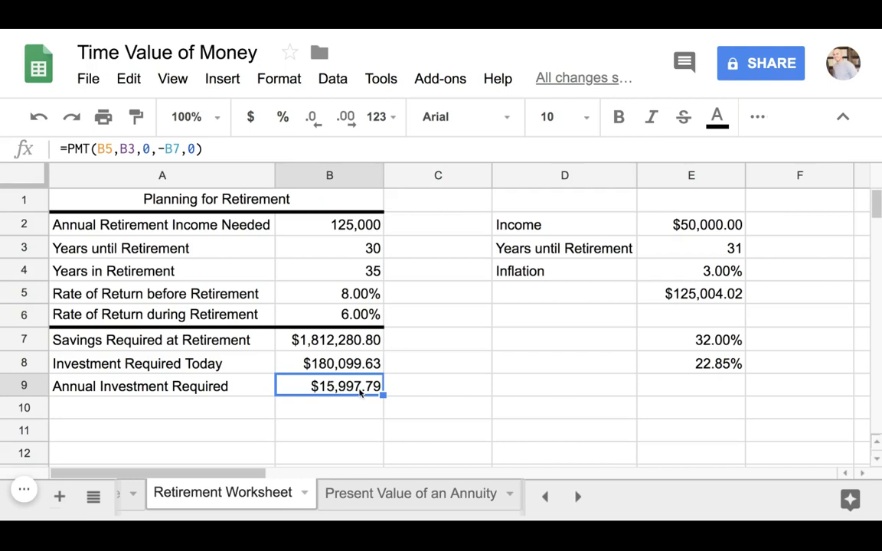
{"action": "left_click", "coordinate": [334, 300]}
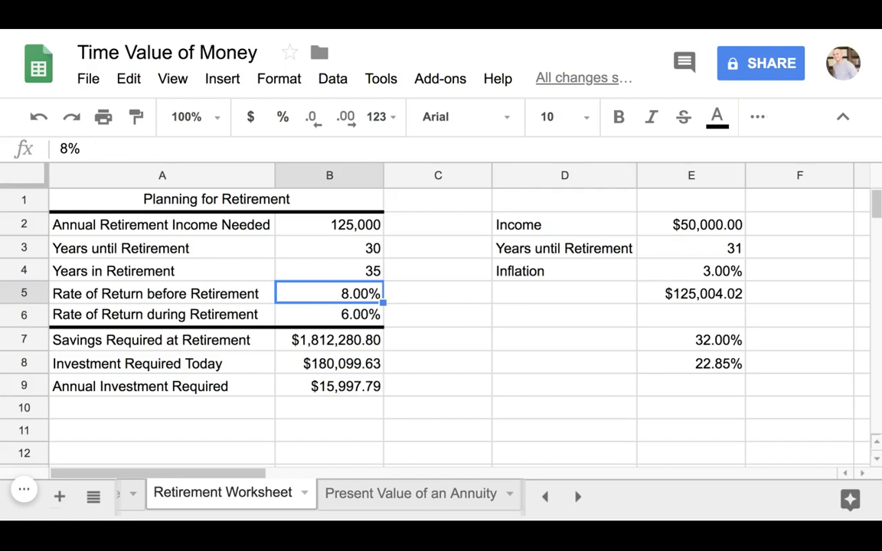
{"action": "left_click", "coordinate": [334, 270]}
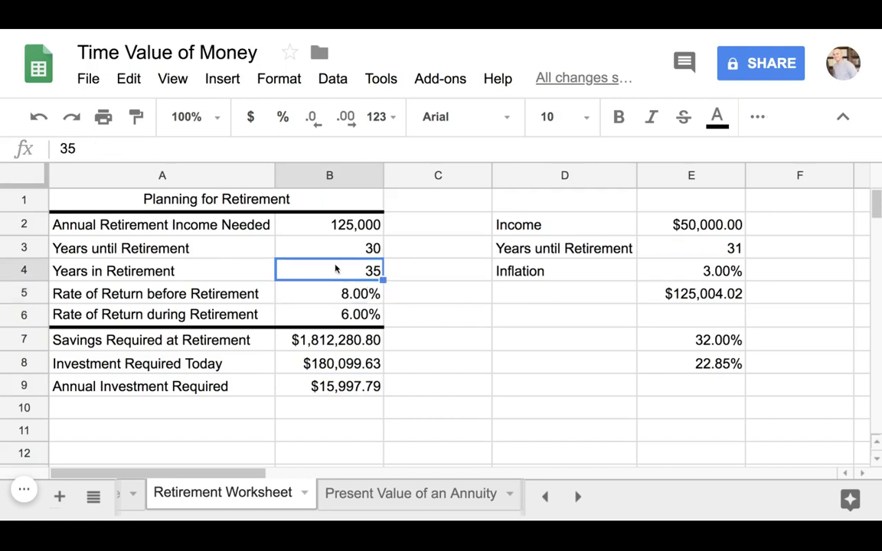
{"action": "left_click", "coordinate": [337, 344]}
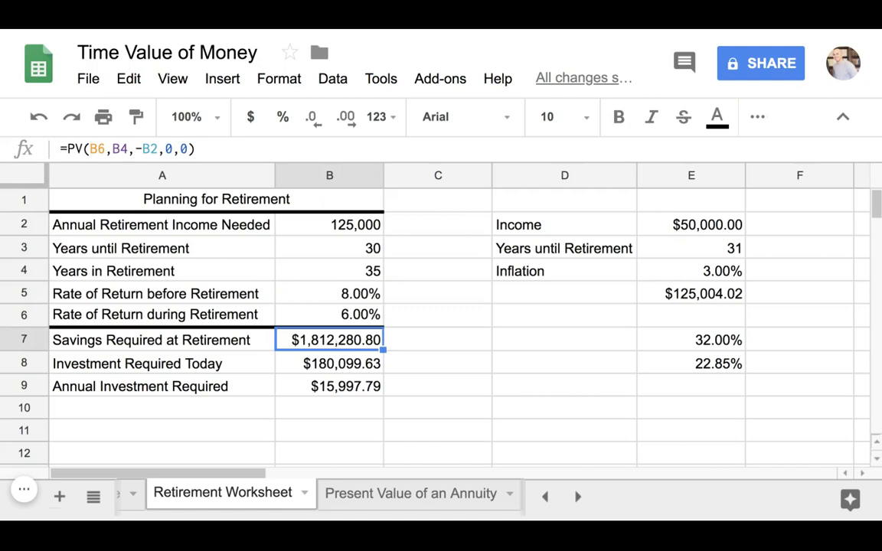
{"action": "left_click", "coordinate": [342, 299]}
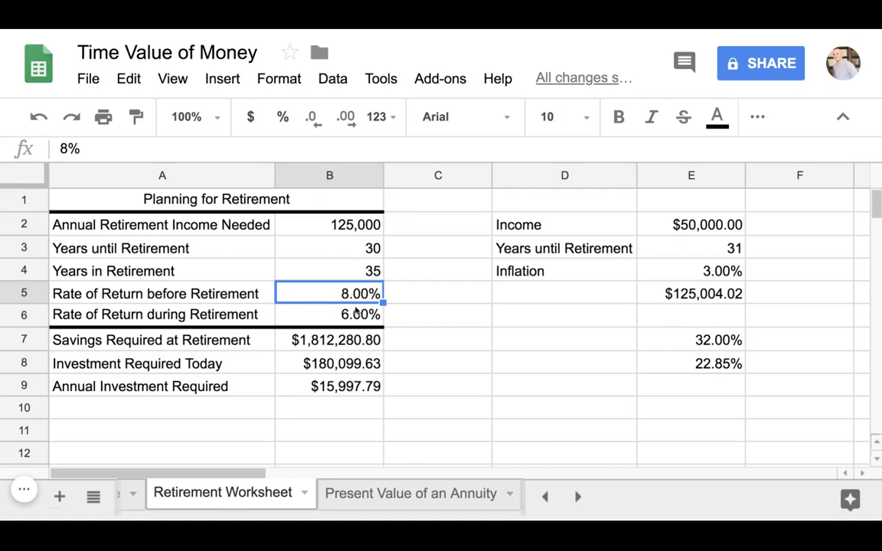
{"action": "left_click", "coordinate": [325, 342]}
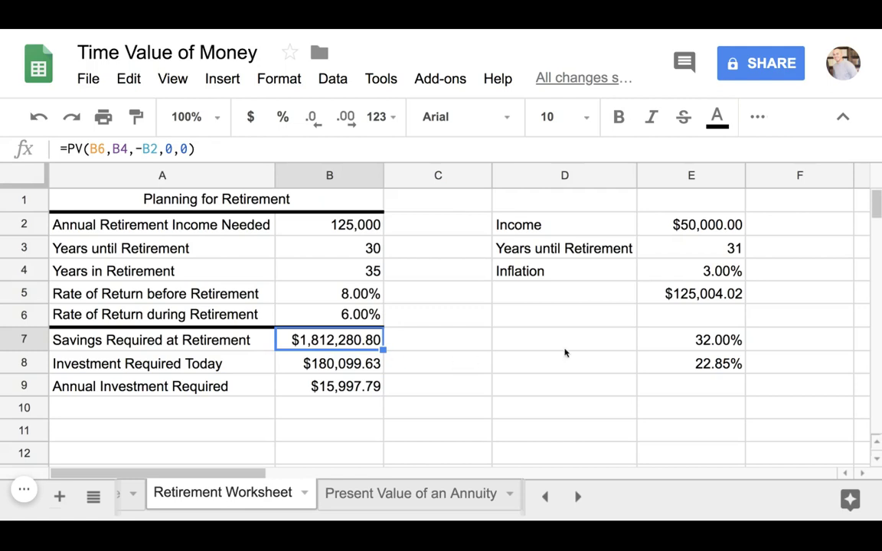
{"action": "left_click", "coordinate": [348, 386]}
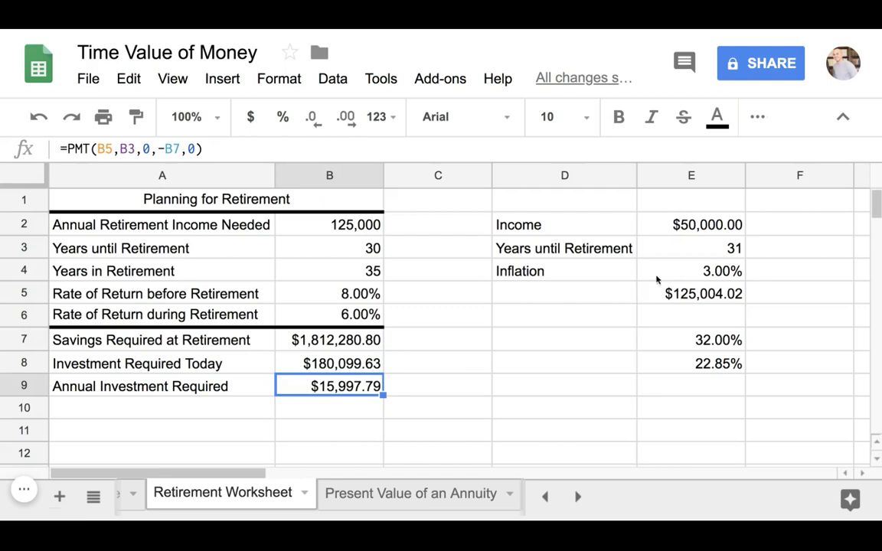
{"action": "left_click", "coordinate": [694, 232]}
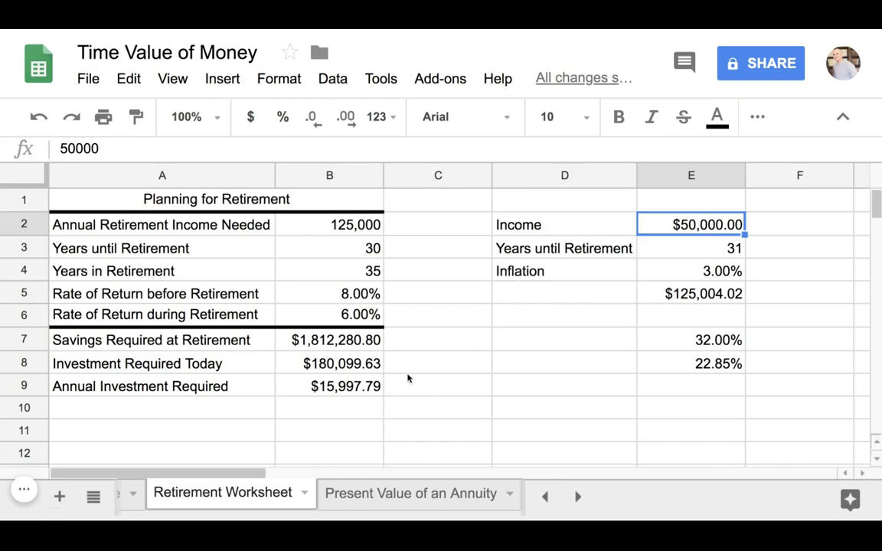
{"action": "left_click", "coordinate": [699, 346]}
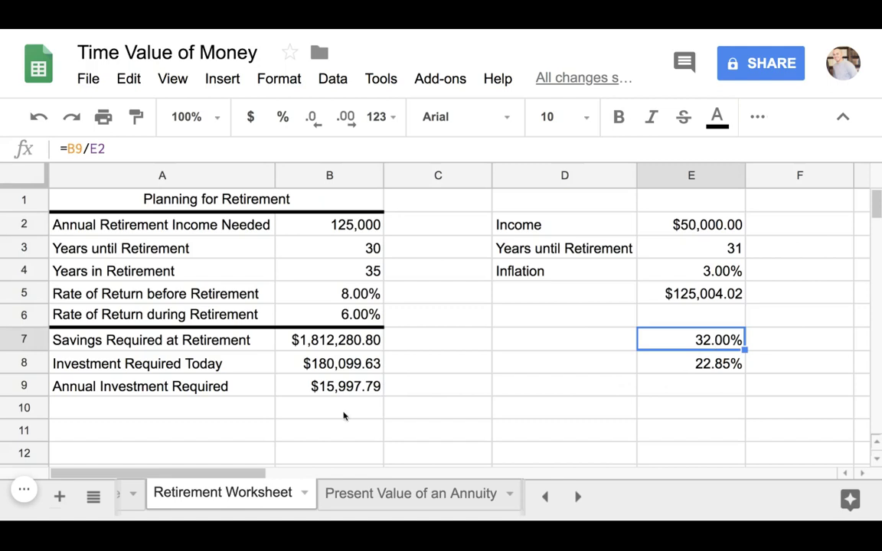
{"action": "left_click", "coordinate": [316, 385]}
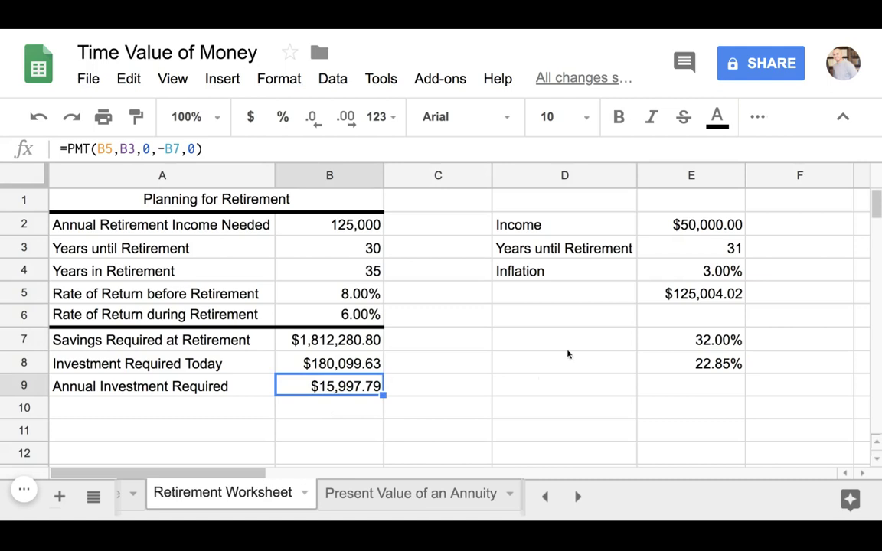
{"action": "left_click", "coordinate": [702, 228]}
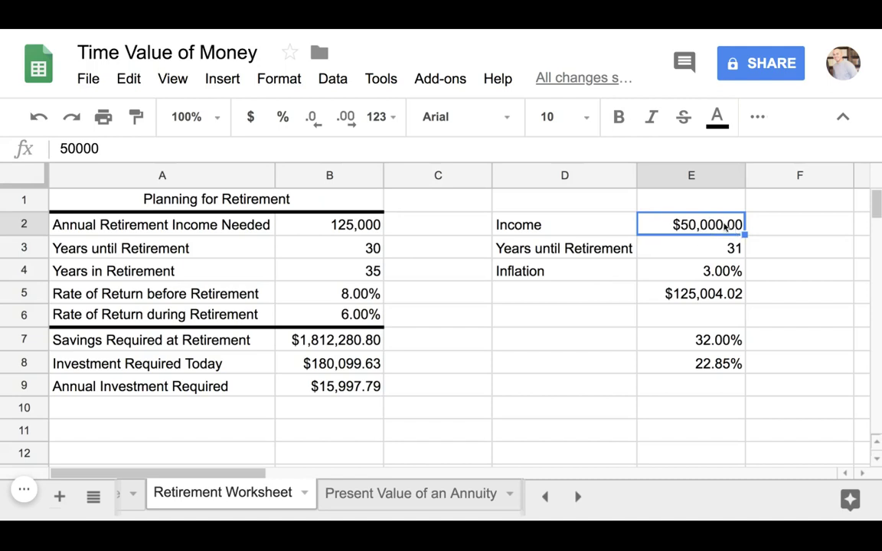
{"action": "left_click", "coordinate": [764, 233]}
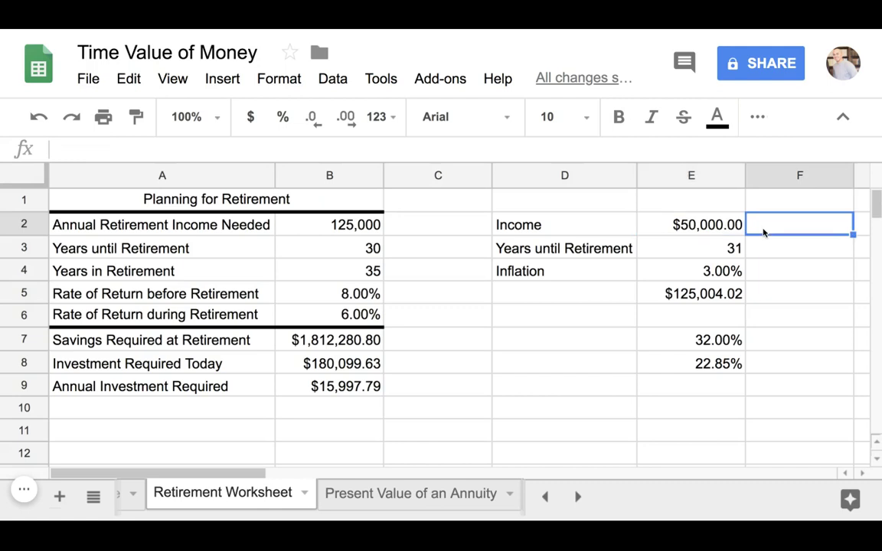
{"action": "left_click", "coordinate": [654, 371]}
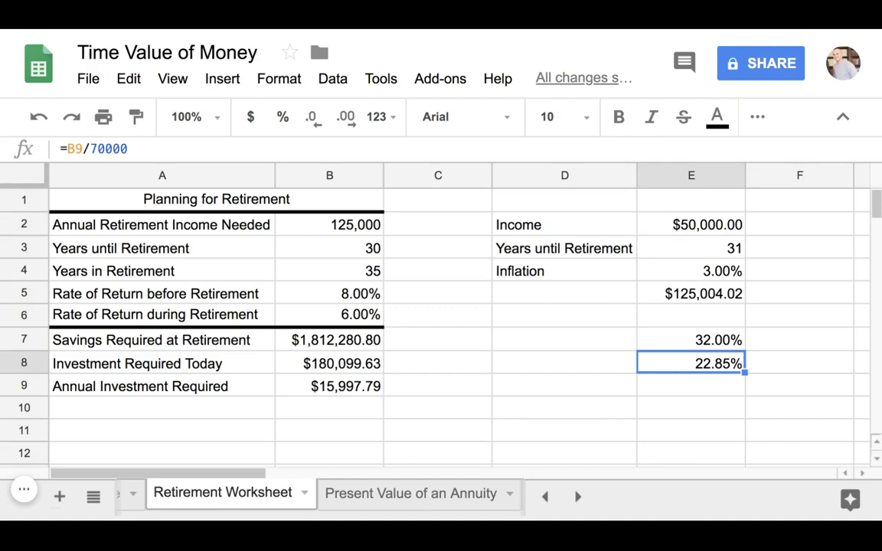
{"action": "left_click", "coordinate": [345, 386]}
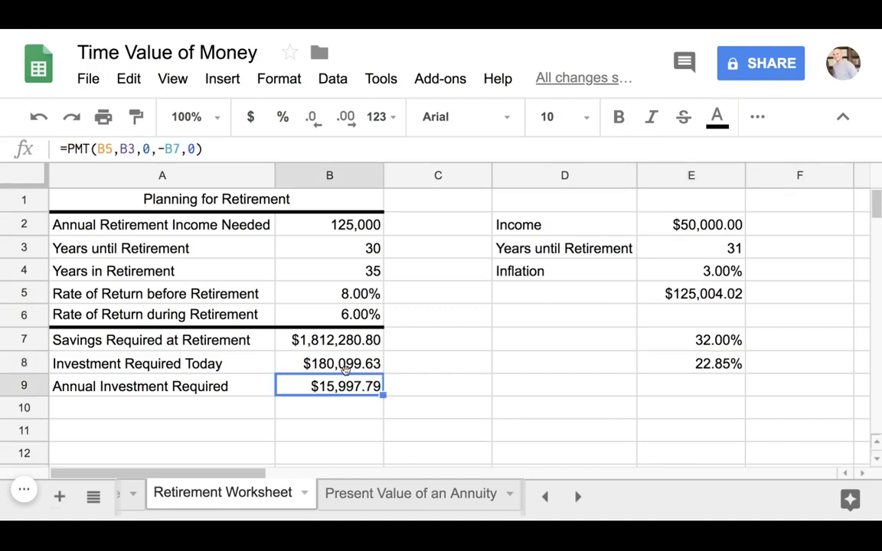